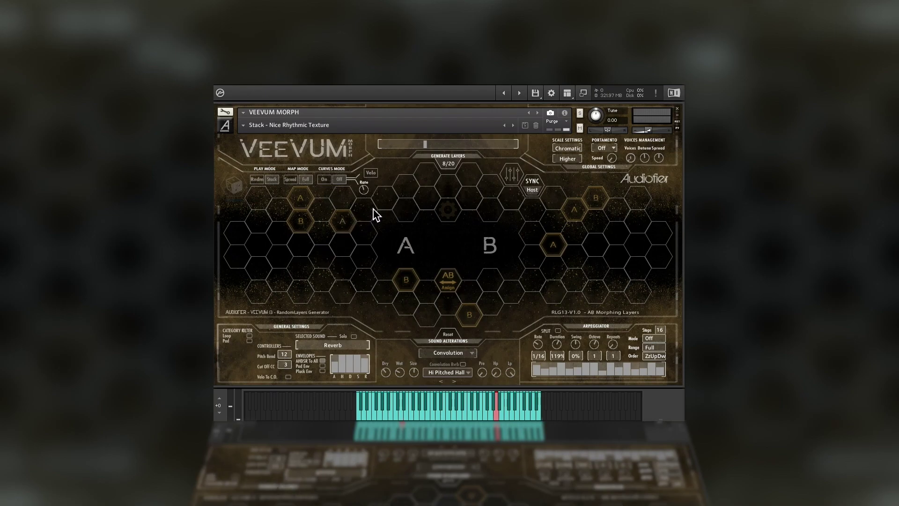
# Add new A and B layers to the hex grid, reposition two A layers, and delete a left-side B layer.
pyautogui.click(387, 198)
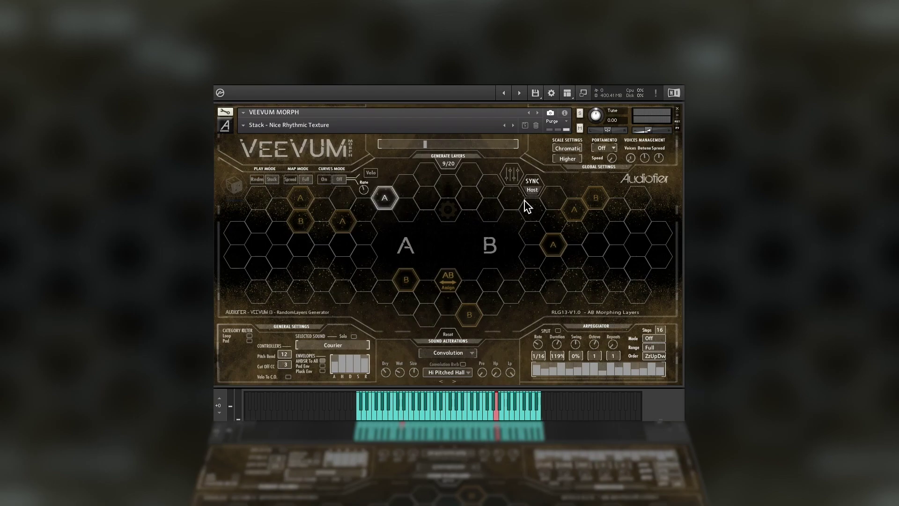
pyautogui.click(577, 211)
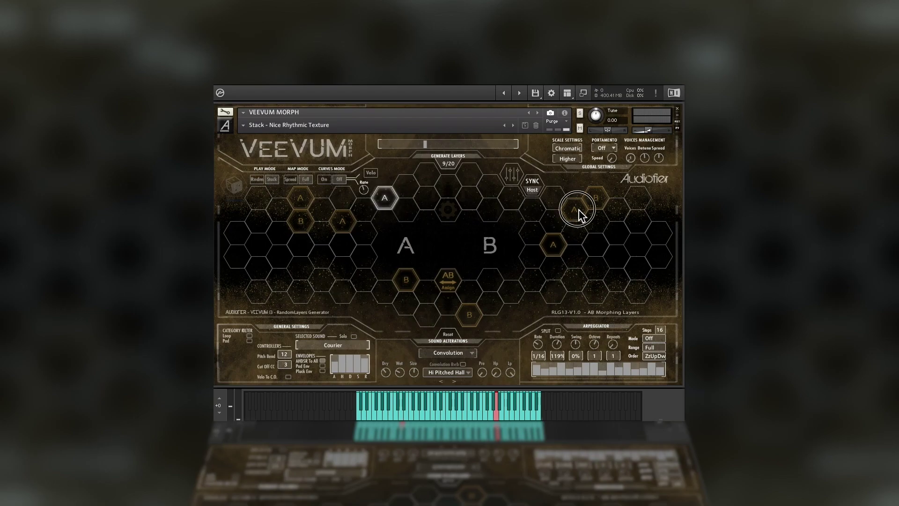
pyautogui.click(660, 258)
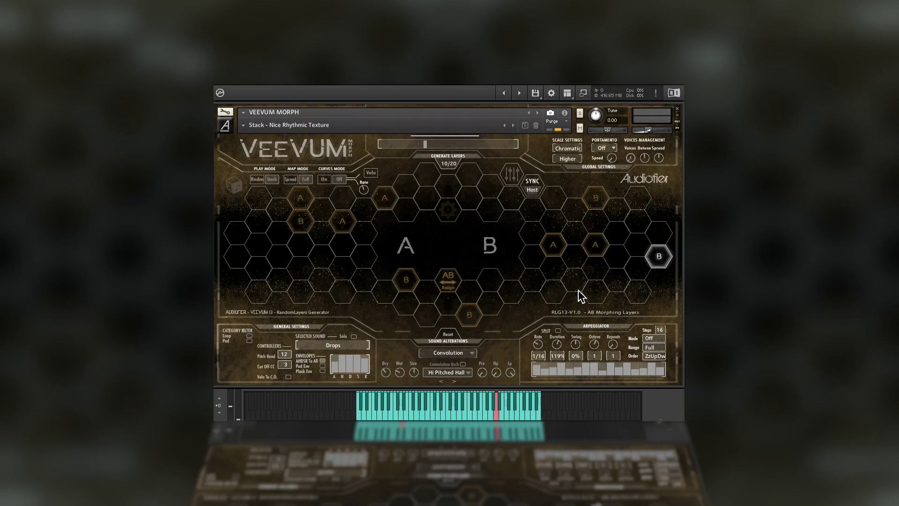
pyautogui.click(321, 255)
pyautogui.click(344, 223)
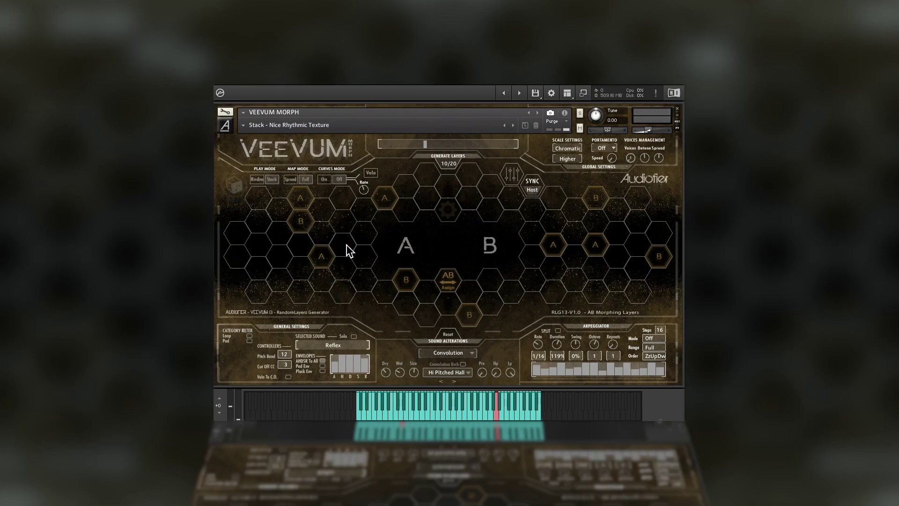
pyautogui.click(305, 224)
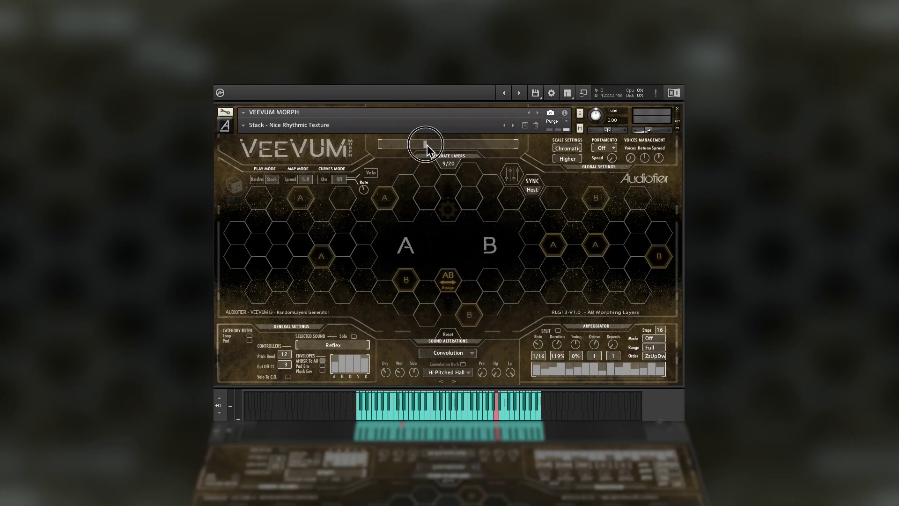
# Regenerate the random layer layout at lower and higher Generate Layers counts, ending at 6/20 layers.
pyautogui.moveTo(427, 144); pyautogui.dragTo(416, 144)
pyautogui.click(412, 148)
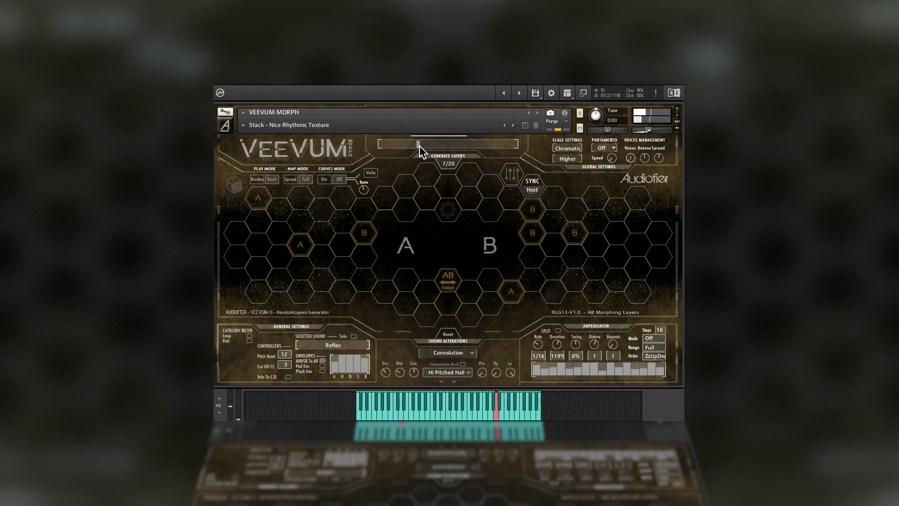
pyautogui.moveTo(420, 145); pyautogui.dragTo(468, 147)
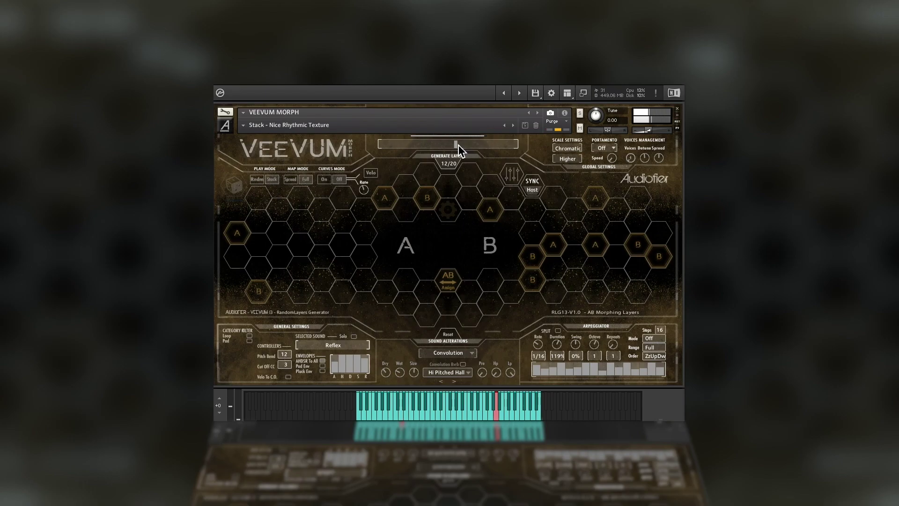
pyautogui.click(440, 142)
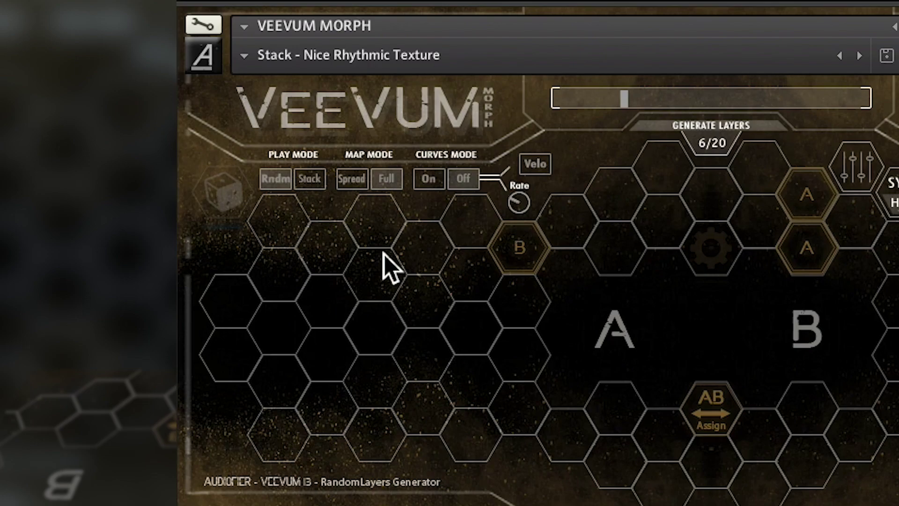
# Set Play Mode to Stack so all generated layers sound together.
pyautogui.click(271, 180)
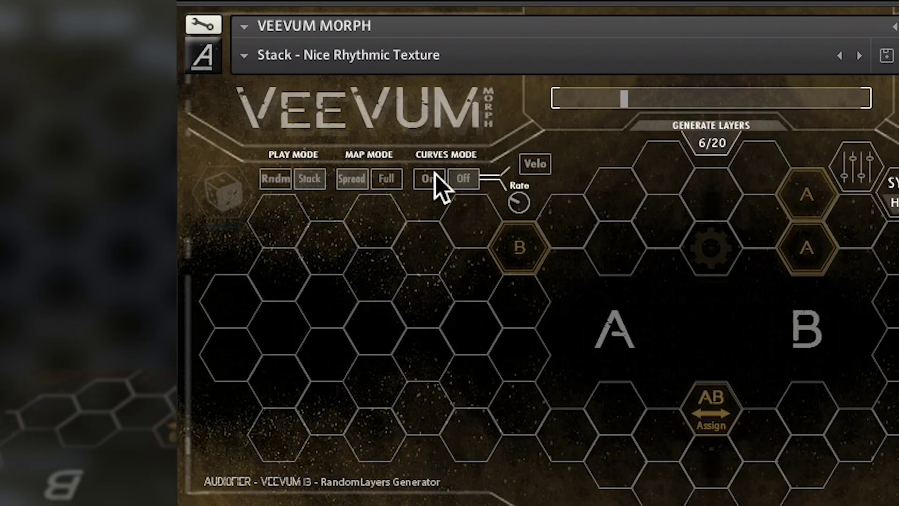
# Switch Curves Mode to On.
pyautogui.click(324, 180)
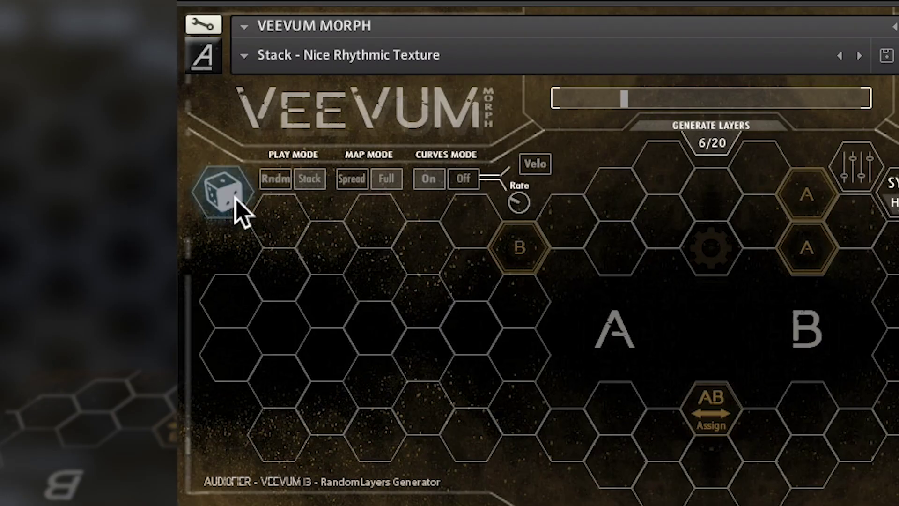
# Randomize the A/B layers three times, landing on 10 layers with the Conv14 convolution reverb.
pyautogui.click(235, 199)
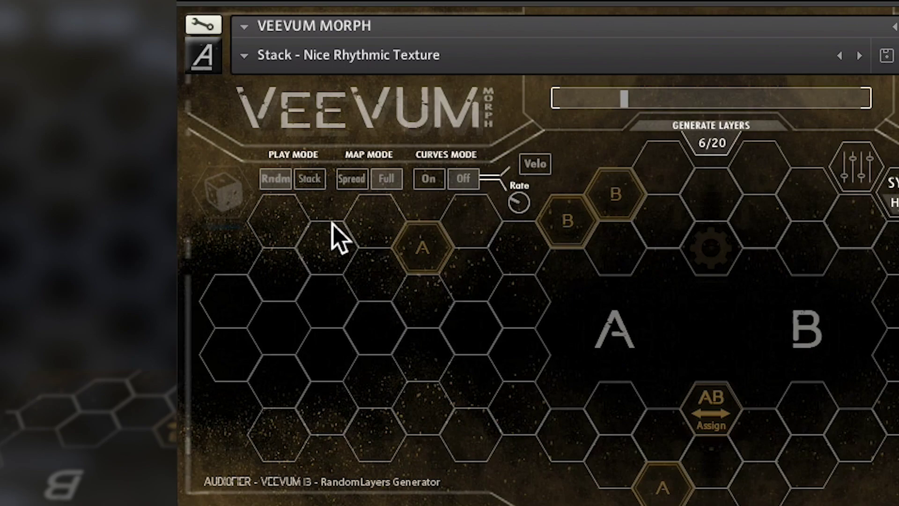
pyautogui.click(238, 188)
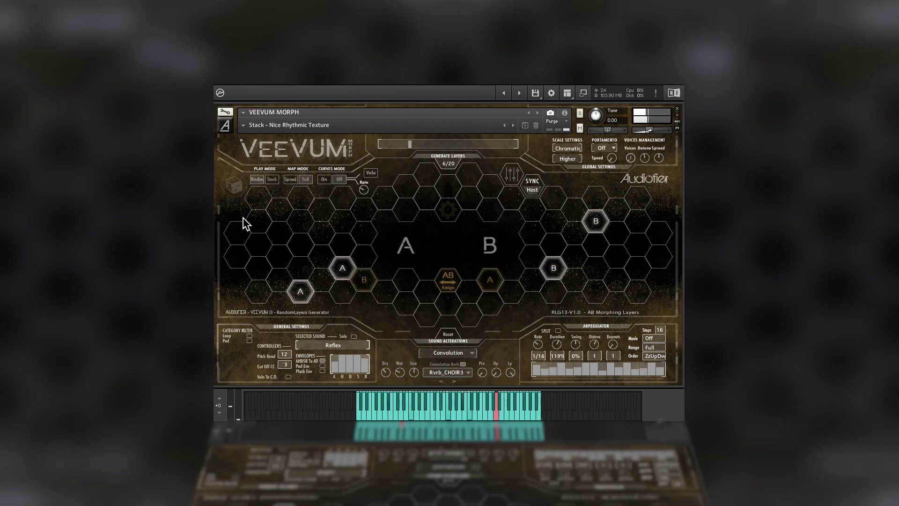
pyautogui.click(234, 186)
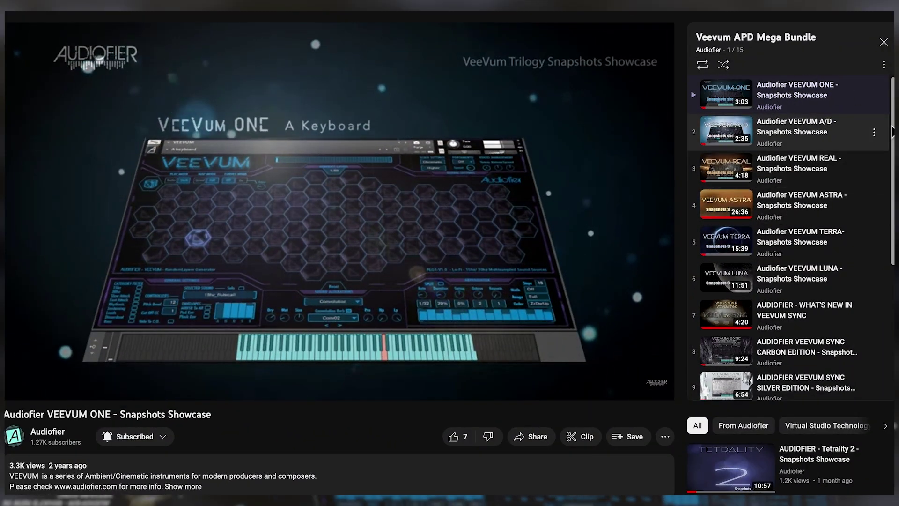
# Scroll the YouTube playlist panel to reveal later Veevum APD Mega Bundle videos.
pyautogui.scroll(-2, 879, 150)
pyautogui.scroll(-2, 885, 180)
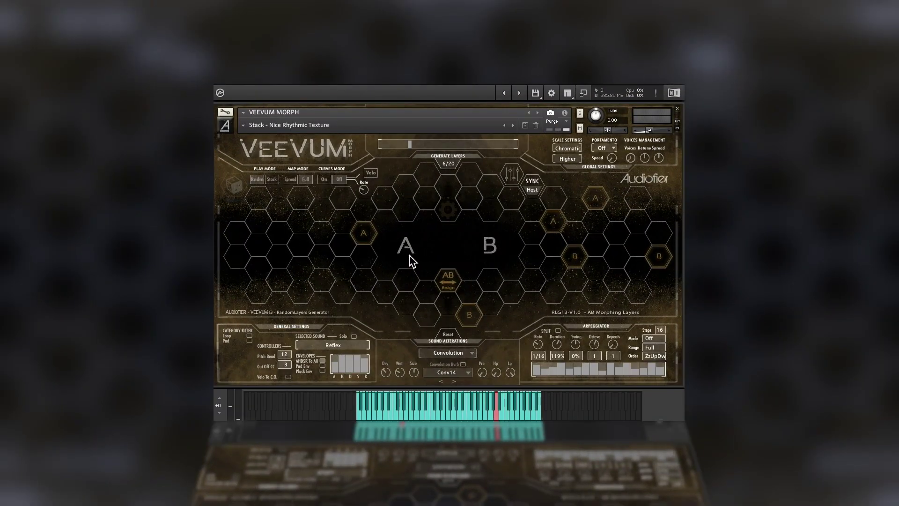
# Morph toward set A, re-randomize the layers twice, and reassign the Echoes layer from A to B.
pyautogui.click(407, 252)
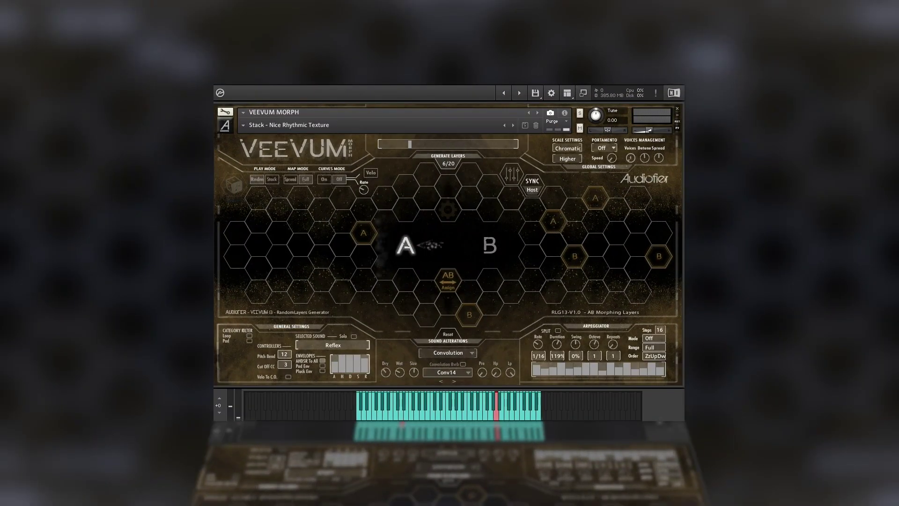
pyautogui.click(234, 185)
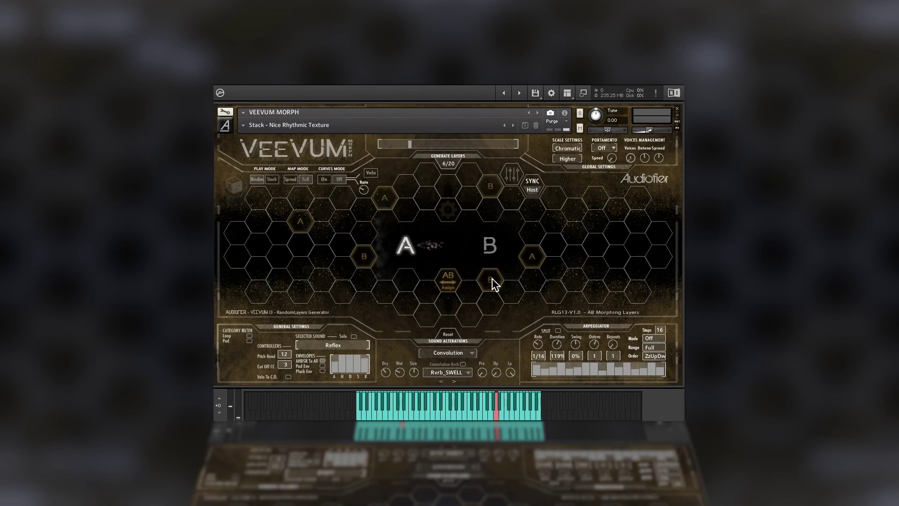
pyautogui.click(425, 147)
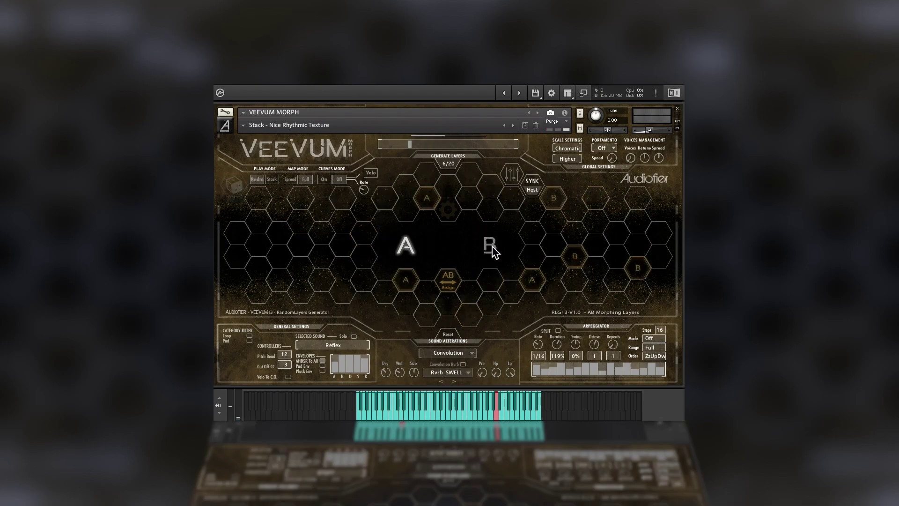
pyautogui.click(428, 204)
pyautogui.click(451, 280)
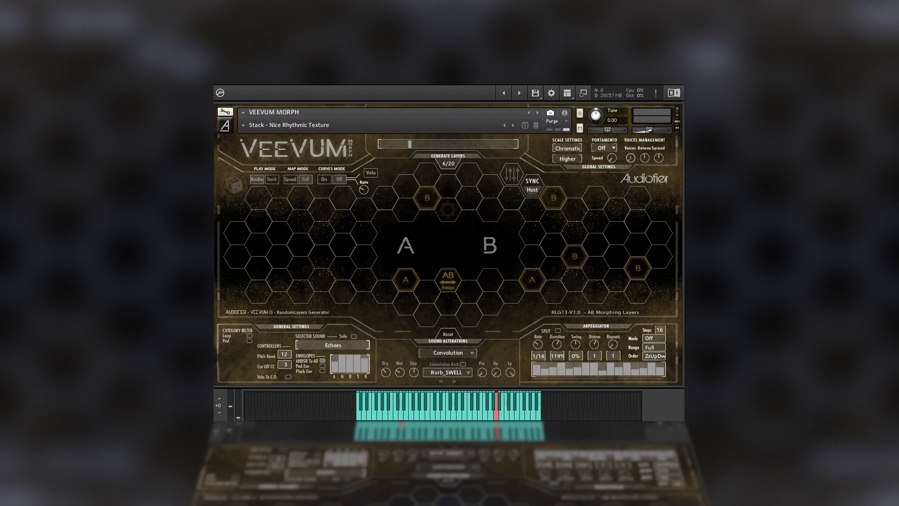
# Try the Crossfade and then the A to A+B volume behaviour for the morph.
pyautogui.click(455, 211)
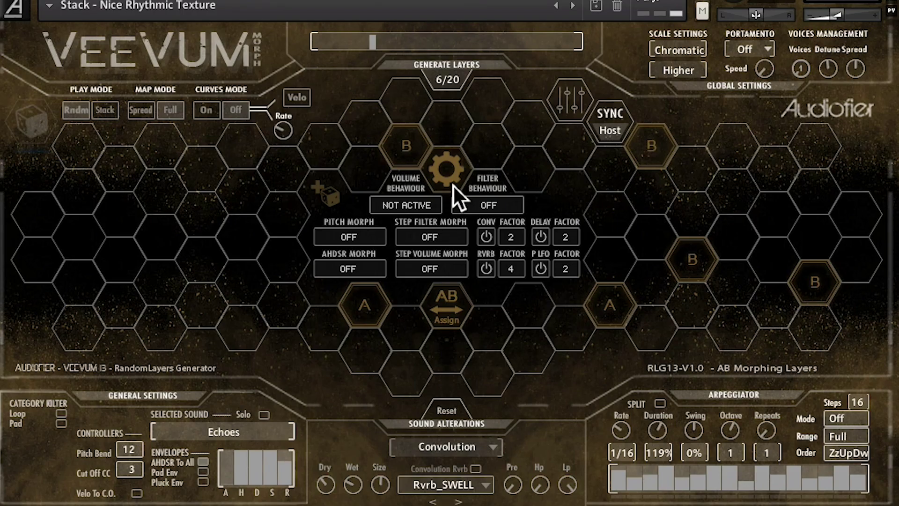
pyautogui.click(431, 207)
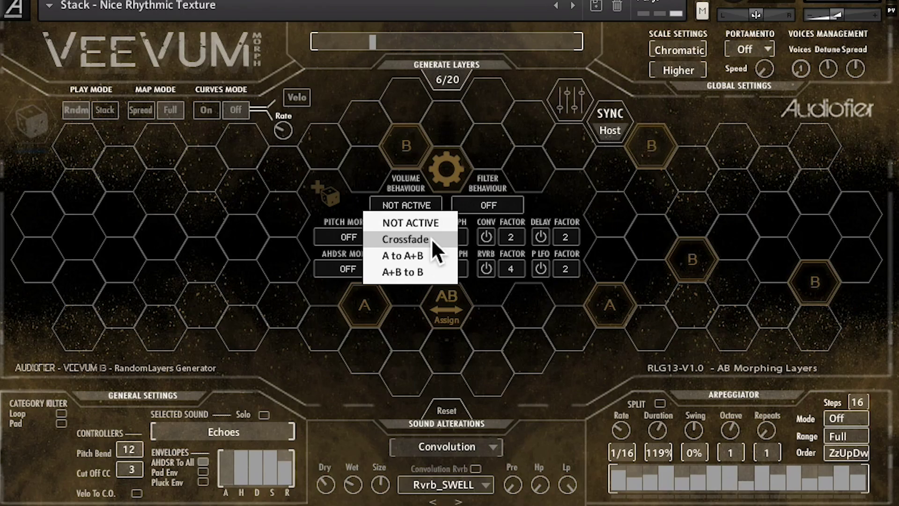
pyautogui.click(431, 238)
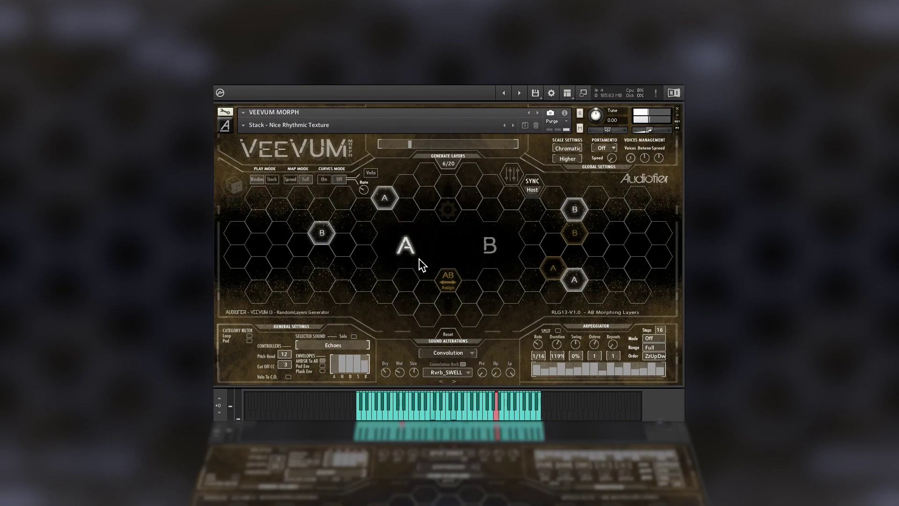
pyautogui.click(448, 210)
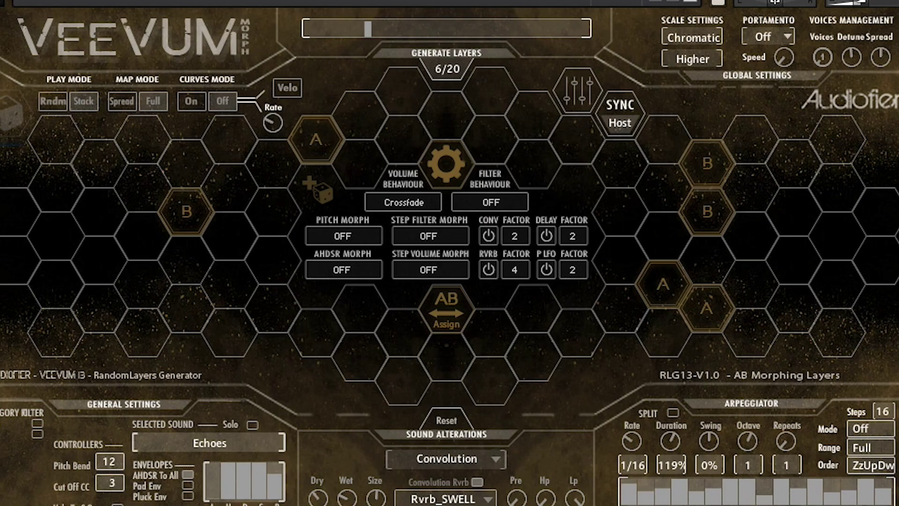
pyautogui.click(392, 203)
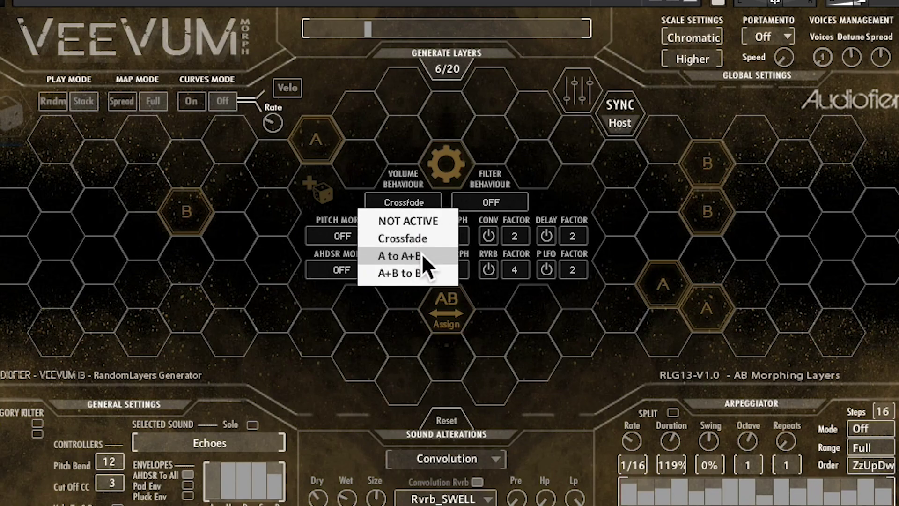
pyautogui.click(420, 255)
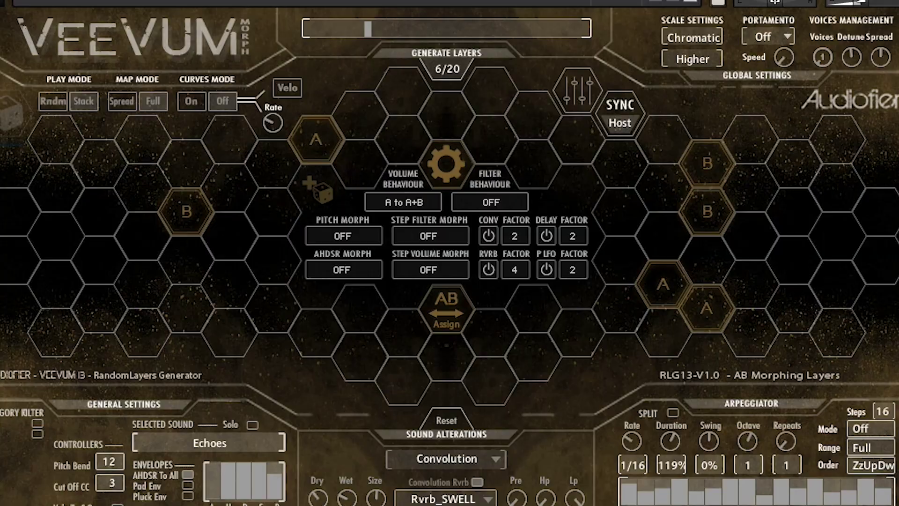
pyautogui.click(447, 164)
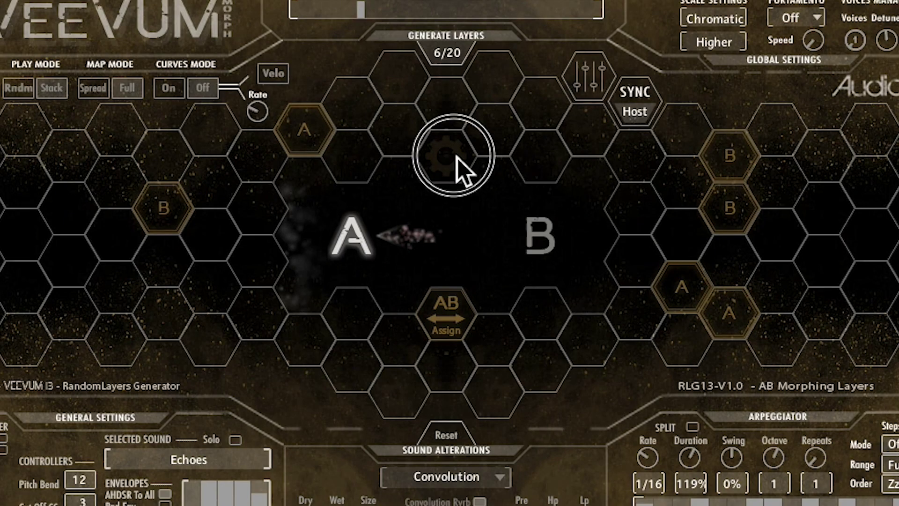
# Set the morph Volume Behaviour to A+B to B.
pyautogui.click(456, 159)
pyautogui.click(421, 198)
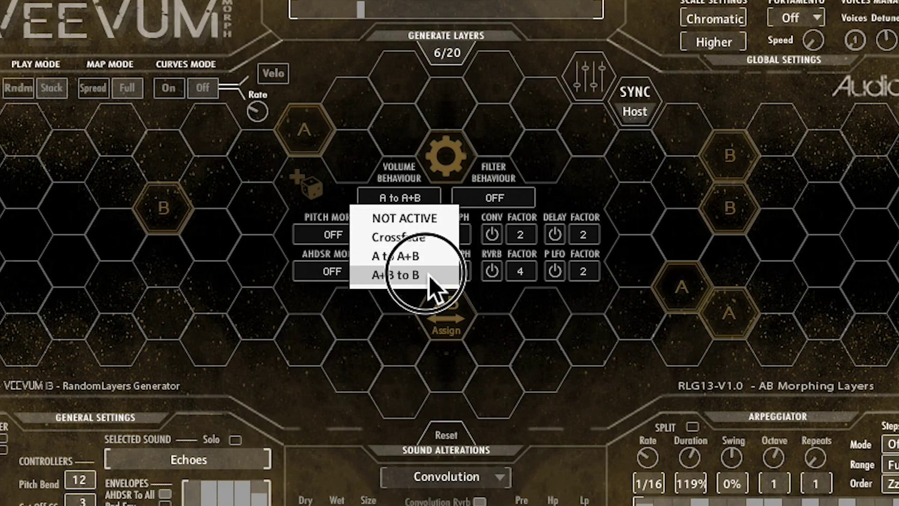
pyautogui.click(429, 276)
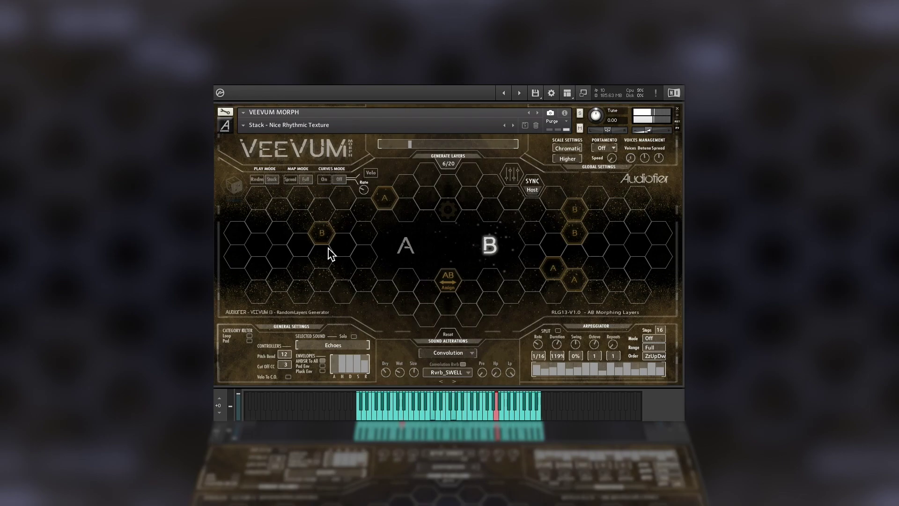
# Set Pitch Morph to + Oct in the morph transition settings.
pyautogui.click(448, 210)
pyautogui.click(414, 245)
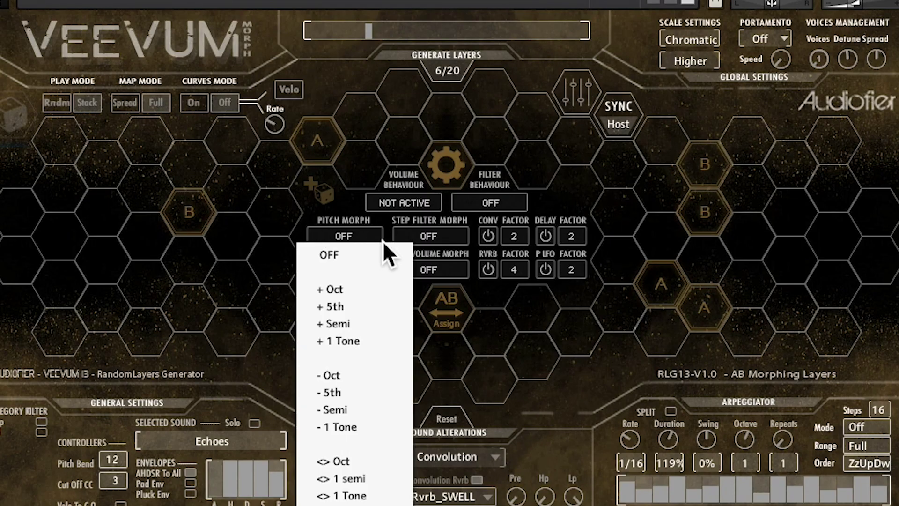
pyautogui.click(362, 291)
pyautogui.click(309, 194)
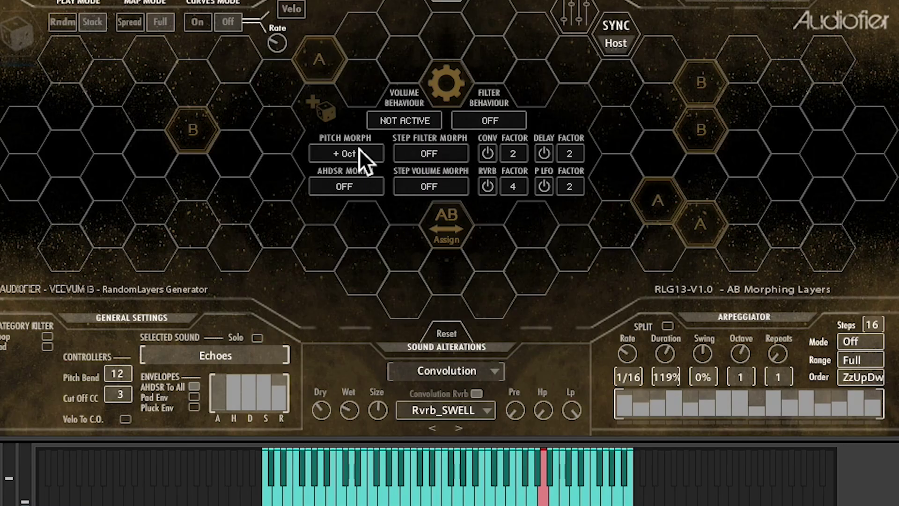
# Change Pitch Morph to <> 1 semi, then settle on + Oct - 2 Oct.
pyautogui.click(359, 151)
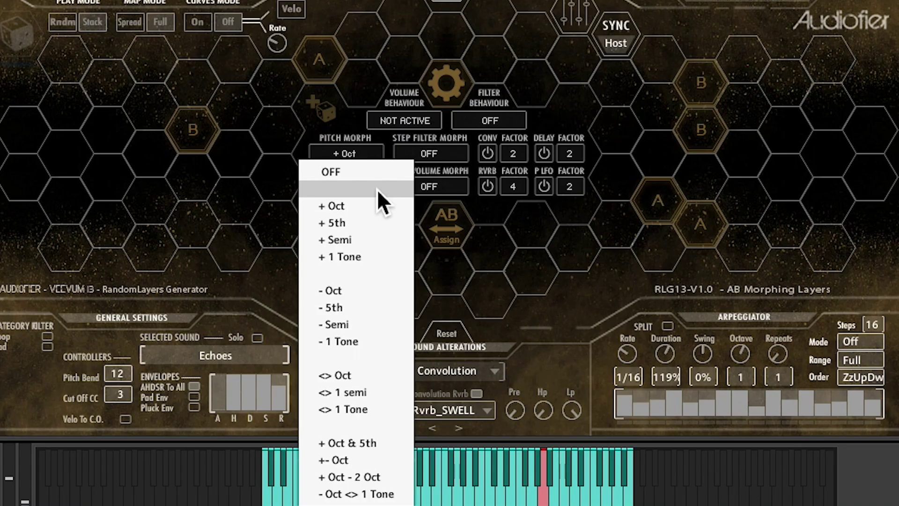
pyautogui.click(374, 392)
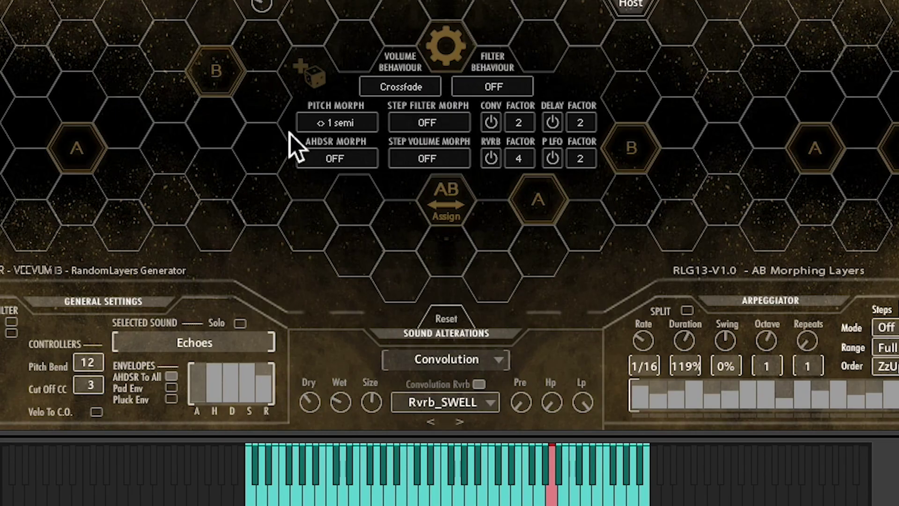
pyautogui.click(355, 125)
pyautogui.click(348, 476)
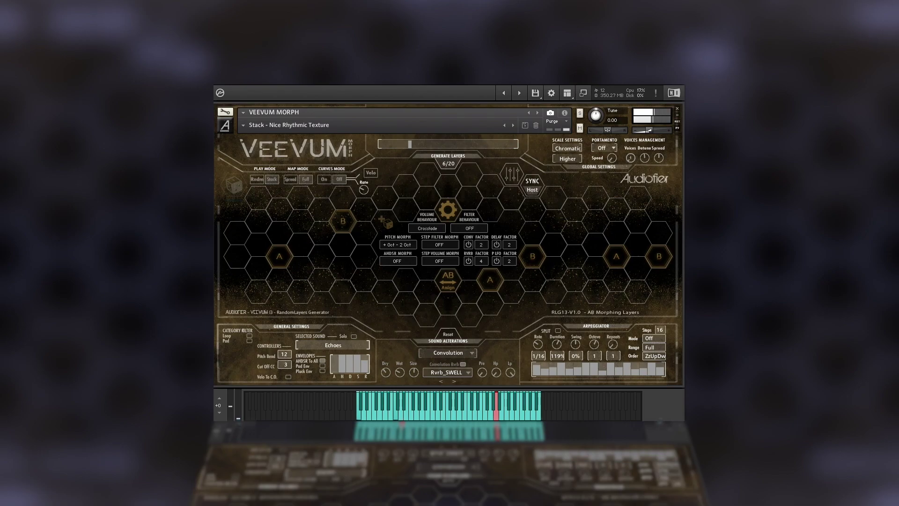
# Set Volume Behaviour to NOT ACTIVE and Filter Behaviour to A >.
pyautogui.click(433, 231)
pyautogui.click(437, 235)
pyautogui.click(476, 230)
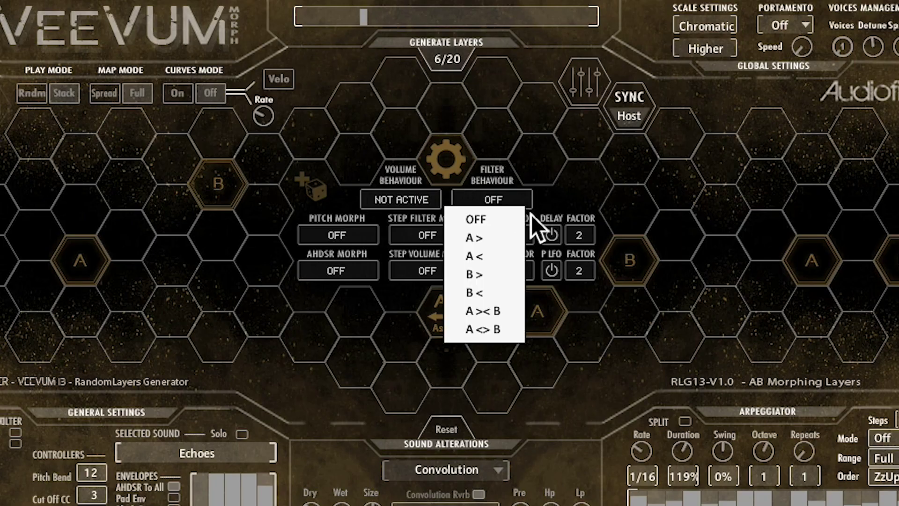
pyautogui.click(499, 237)
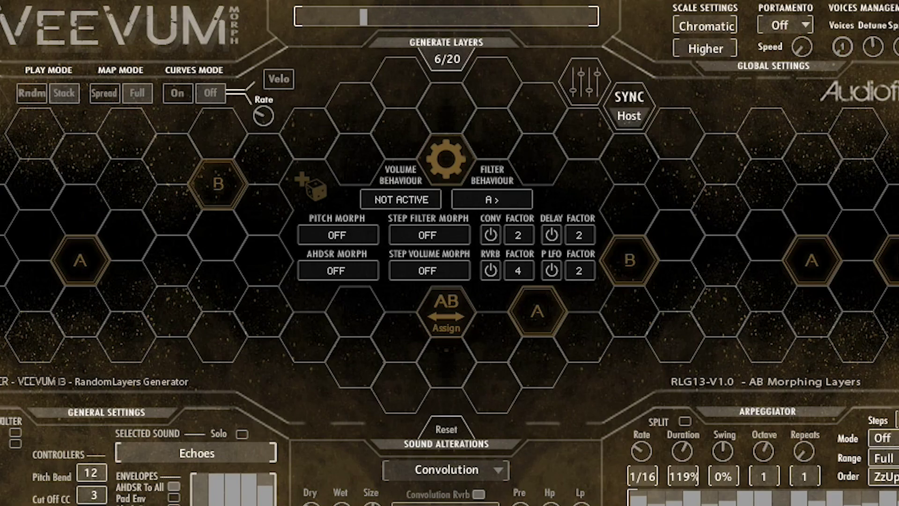
pyautogui.click(358, 200)
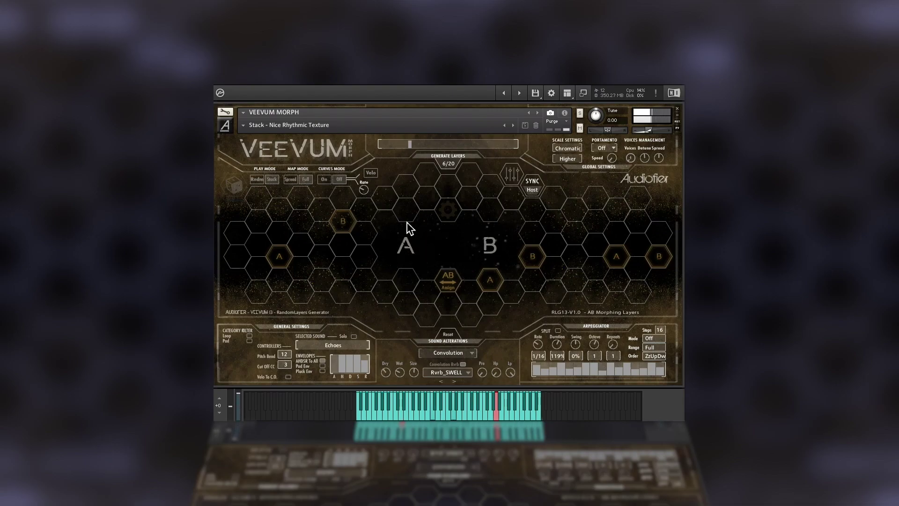
# Change the Filter Behaviour to A <.
pyautogui.click(443, 208)
pyautogui.click(505, 209)
pyautogui.click(502, 251)
pyautogui.click(245, 181)
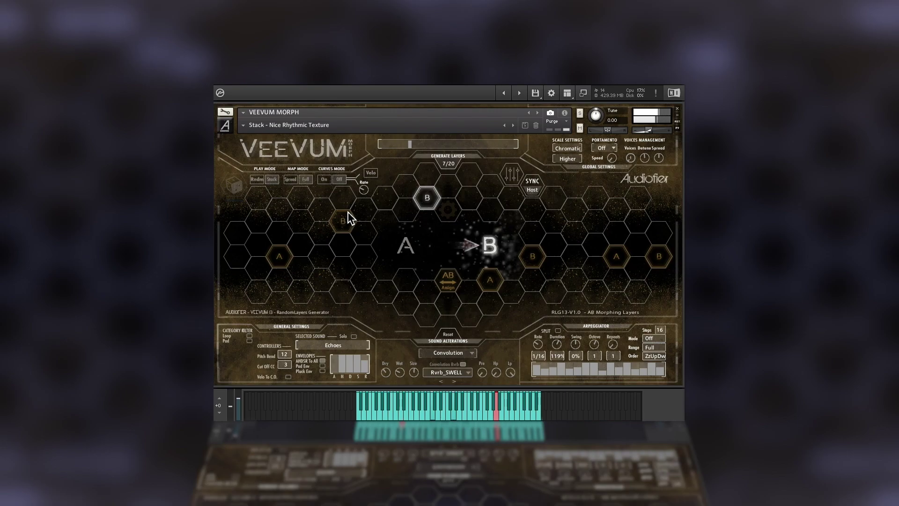
# Set the Filter Behaviour to A >< B.
pyautogui.click(447, 210)
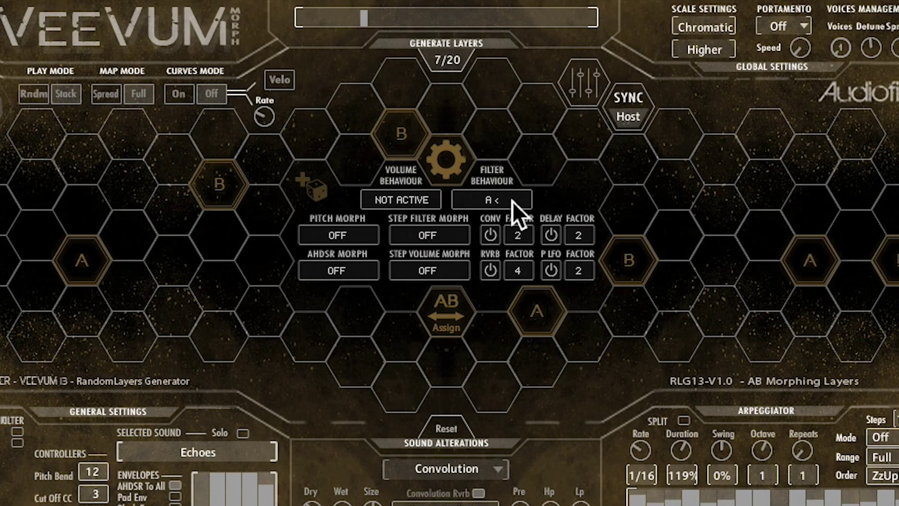
pyautogui.click(477, 228)
pyautogui.click(504, 315)
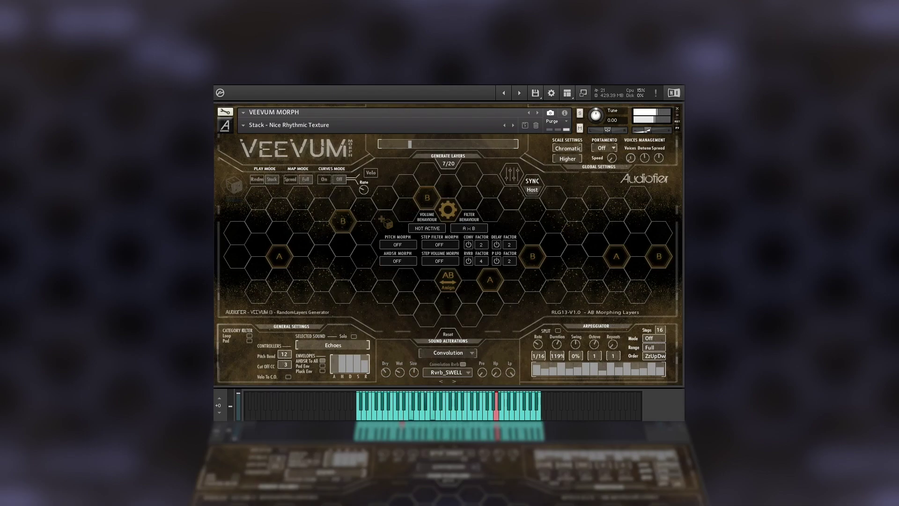
# Turn Filter Behaviour off and set Step Filter Morph to A only.
pyautogui.click(469, 228)
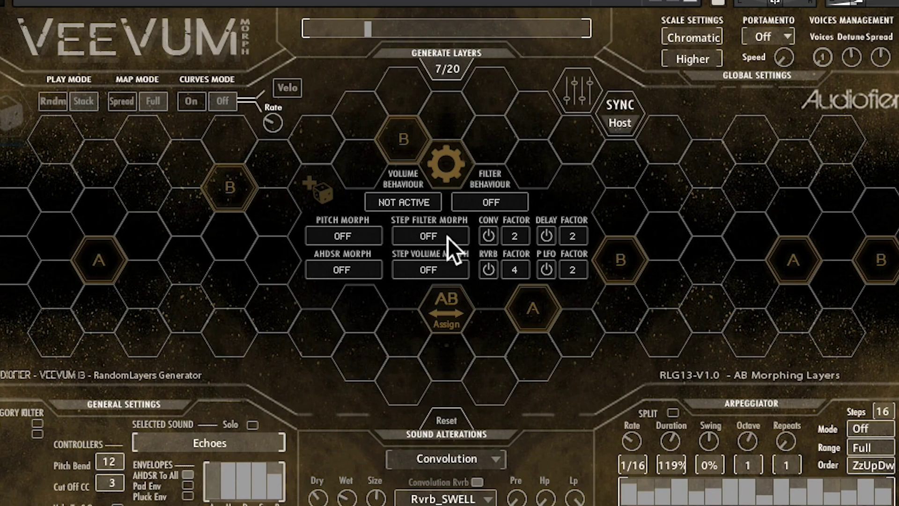
pyautogui.click(448, 237)
pyautogui.click(432, 275)
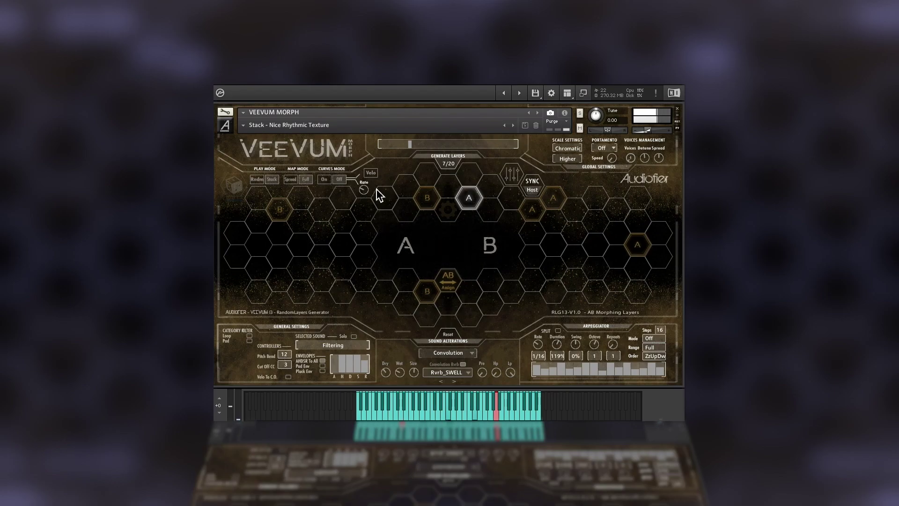
# Change Step Filter Morph to B only and set Step Volume Morph to A only.
pyautogui.click(452, 213)
pyautogui.click(452, 239)
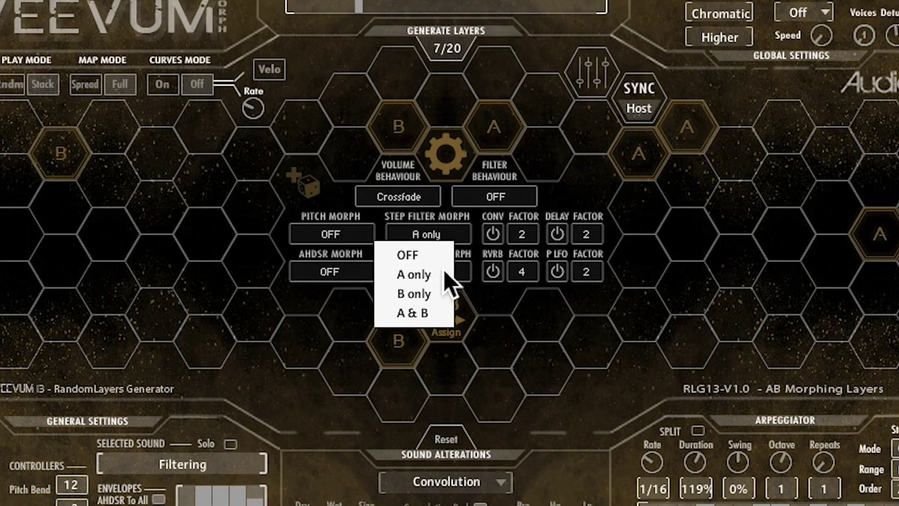
pyautogui.click(426, 295)
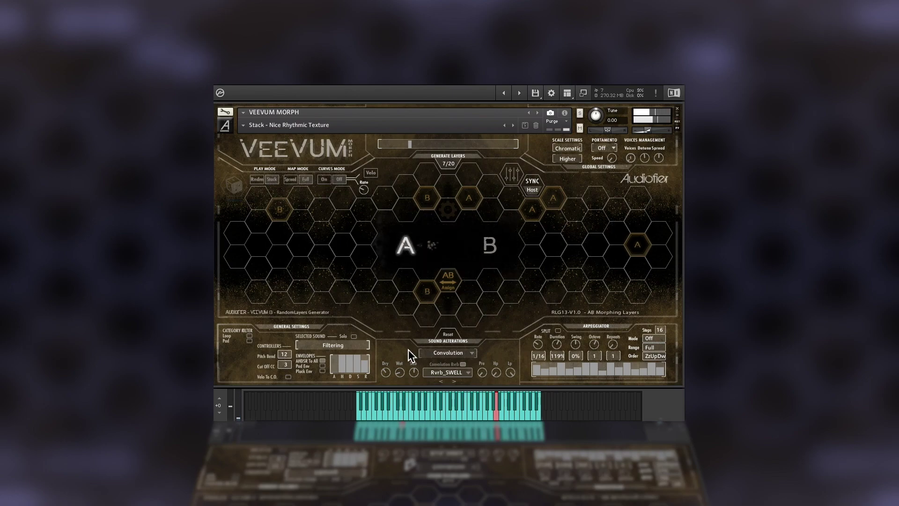
pyautogui.click(449, 262)
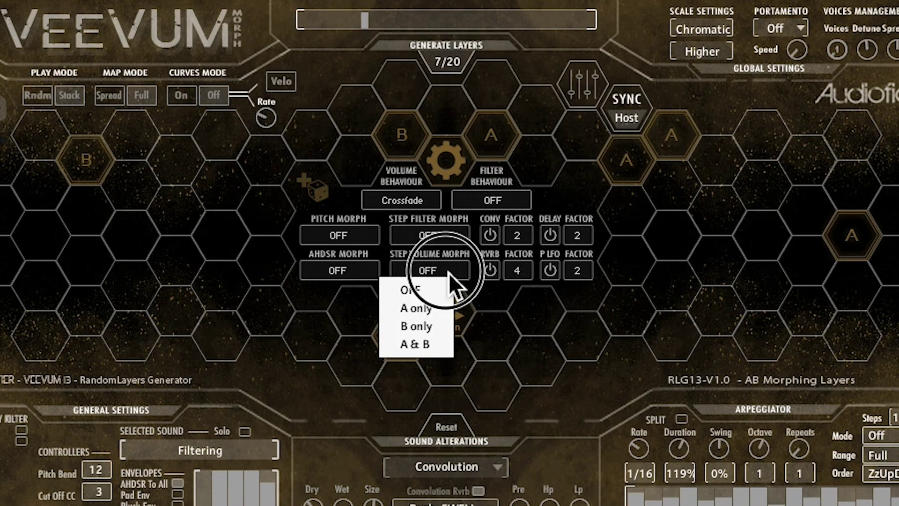
pyautogui.click(440, 309)
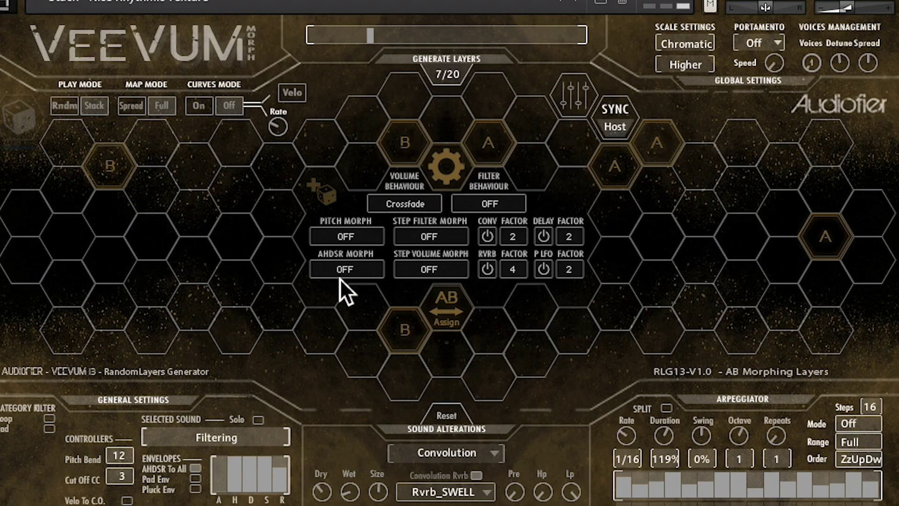
# Set AHDSR Morph to Short to long, then change it to Long to short.
pyautogui.click(397, 261)
pyautogui.click(373, 321)
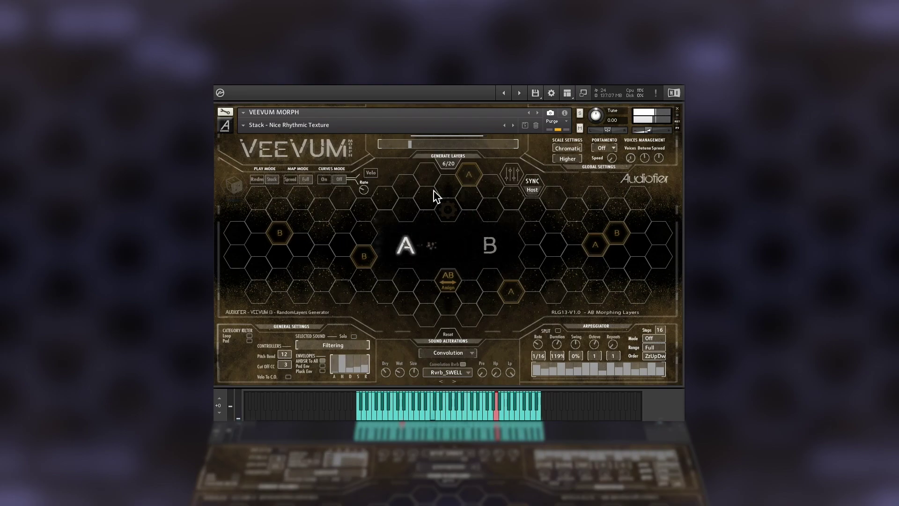
pyautogui.click(447, 210)
pyautogui.click(405, 263)
pyautogui.click(408, 294)
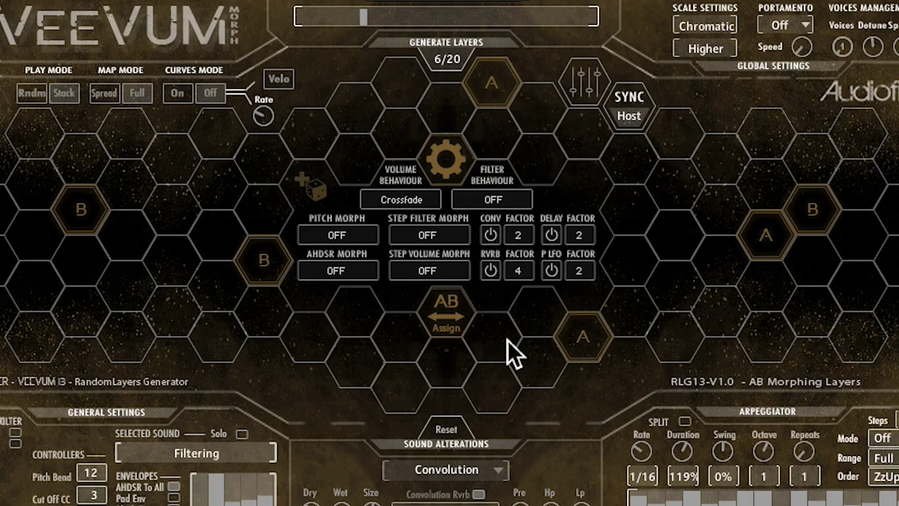
# Enable the CONV, DELAY, RVRB and P LFO multipliers, with factors Conv 3, Delay 5, Rvrb 4, P LFO 2.
pyautogui.click(490, 235)
pyautogui.click(551, 235)
pyautogui.click(490, 270)
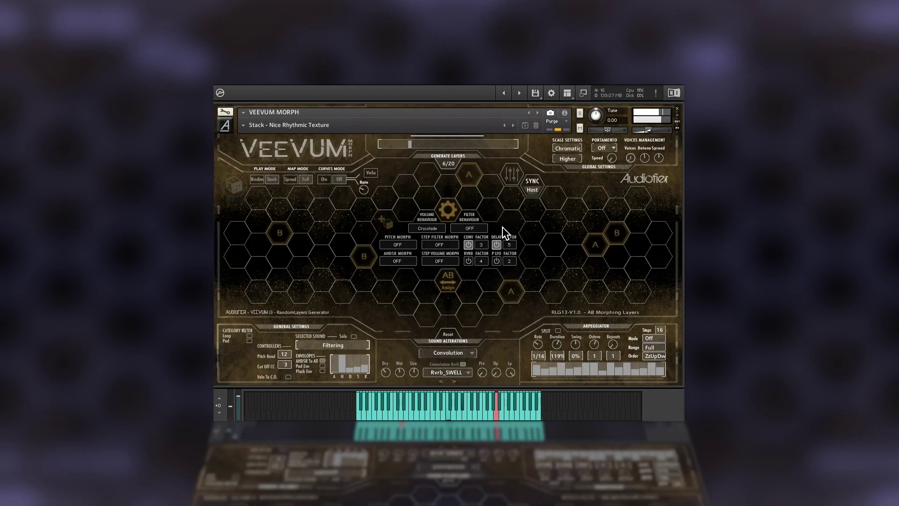
pyautogui.click(497, 261)
pyautogui.click(469, 261)
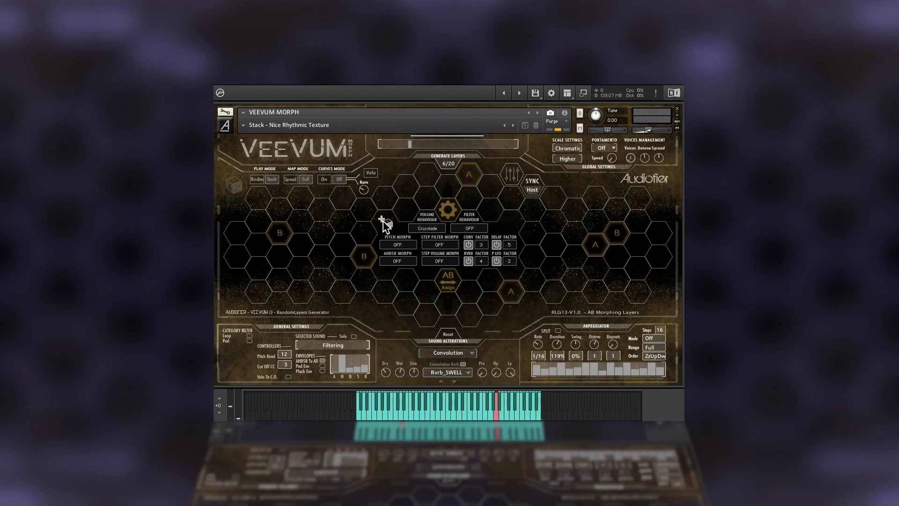
# Close the gear settings panel so the A/B morph display appears over the 6/20 layer grid.
pyautogui.moveTo(383, 220); pyautogui.dragTo(388, 220)
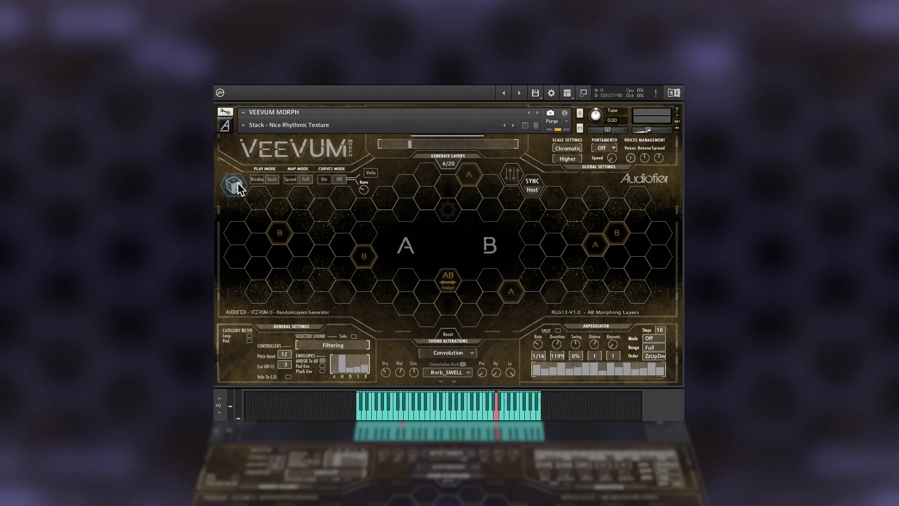